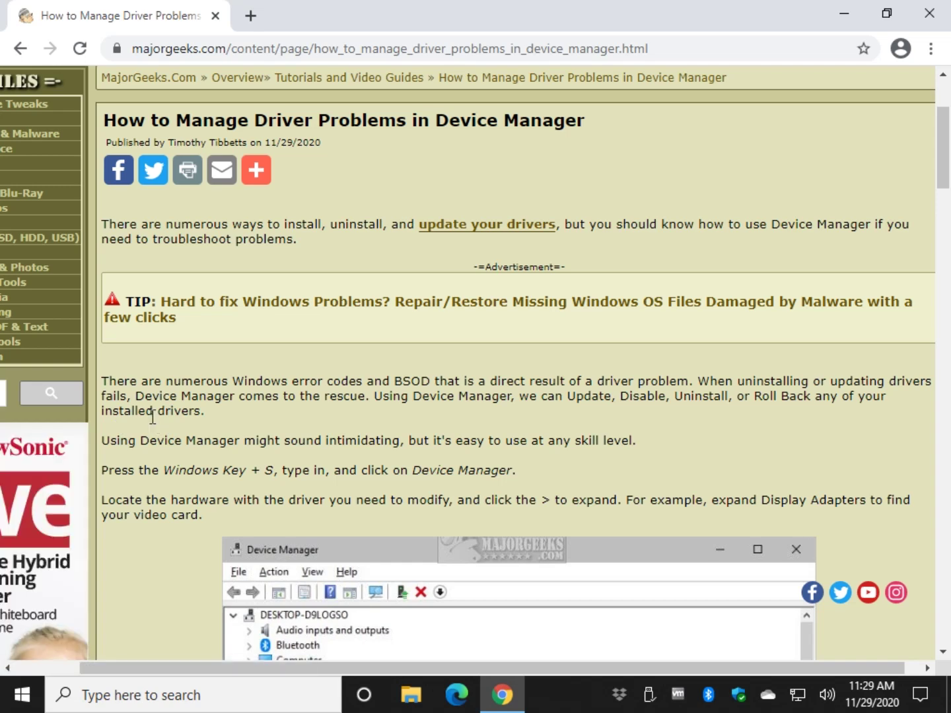
# Search Windows for 'device' and launch Device Manager from the results
pyautogui.press('super+s')
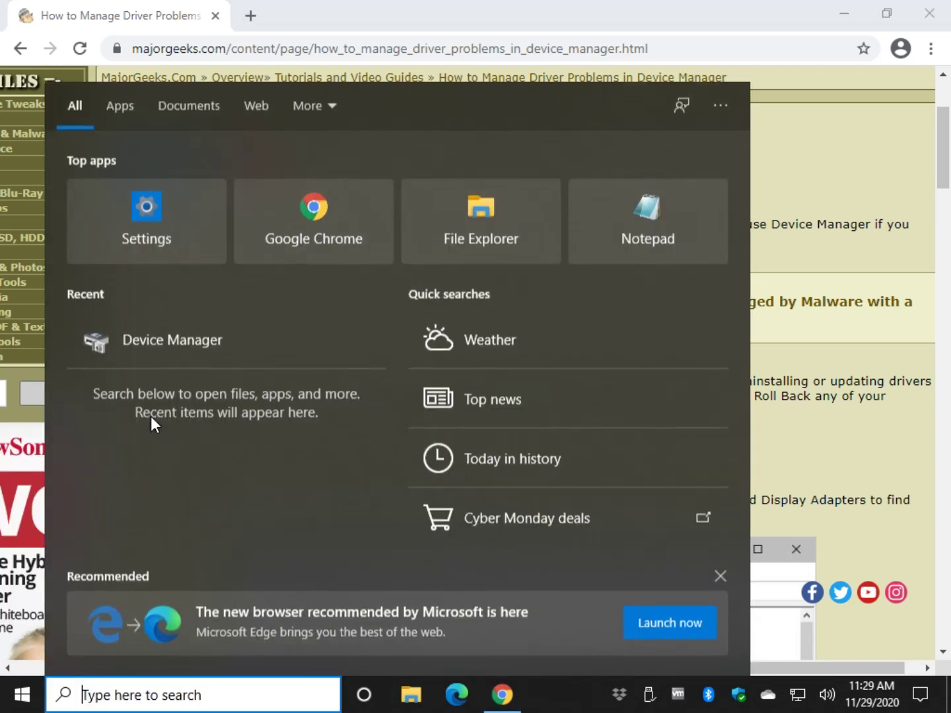
pyautogui.write('device')
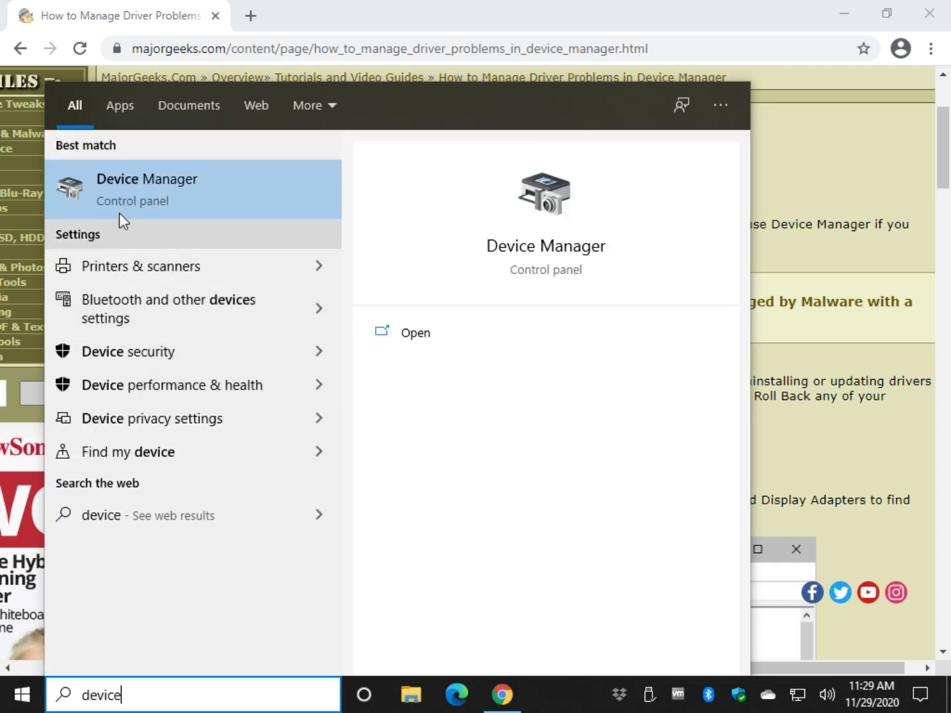
pyautogui.click(163, 189)
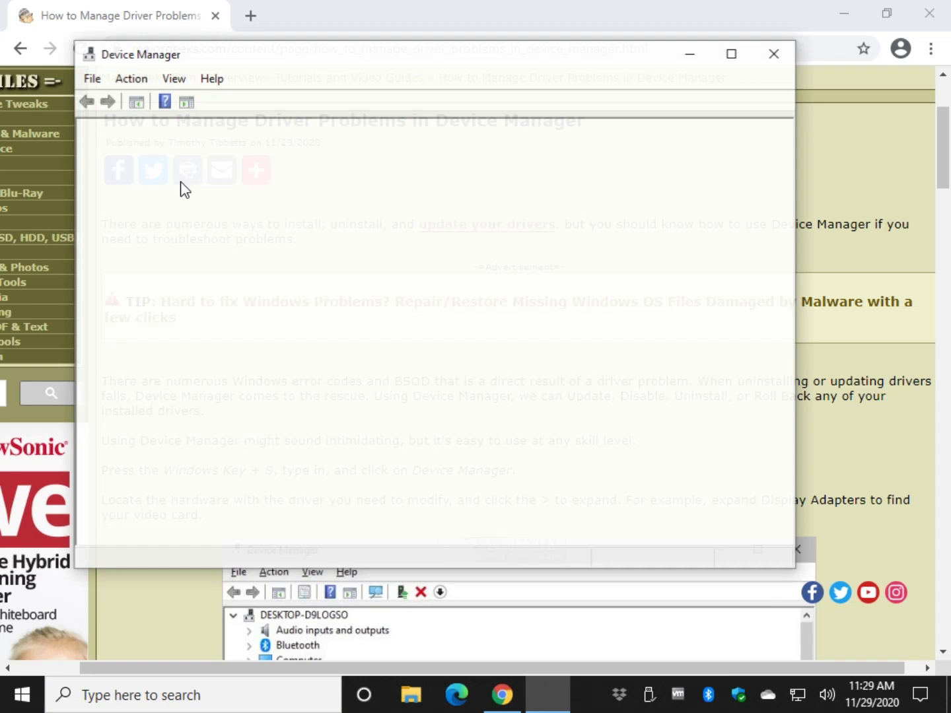
# Bring the driver article to the front and scroll down through it
pyautogui.click(820, 465)
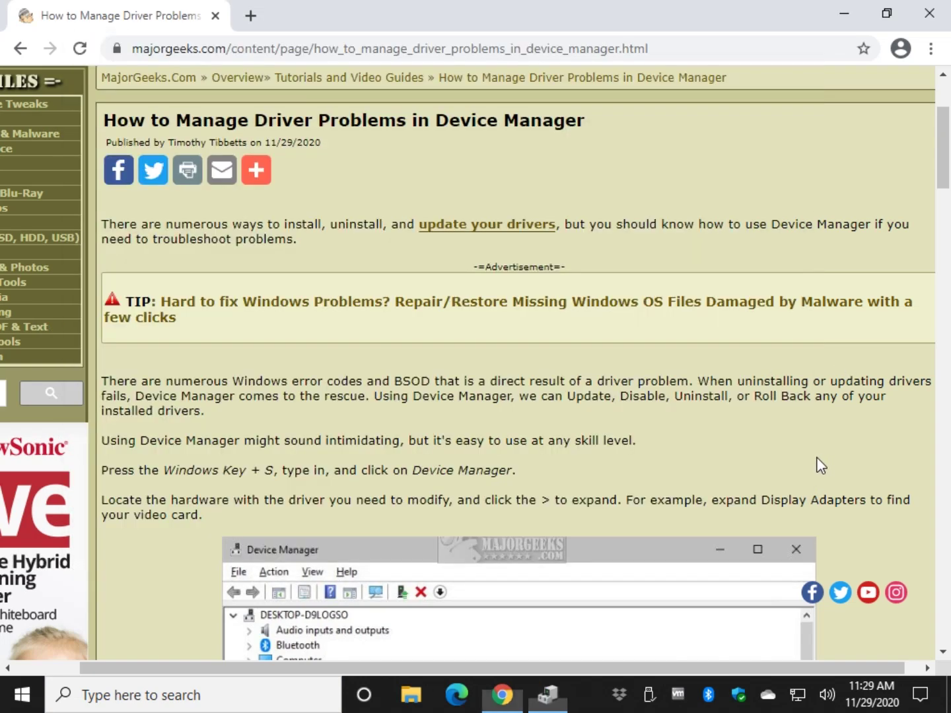
pyautogui.scroll(-3, 485, 346)
pyautogui.scroll(-1, 417, 295)
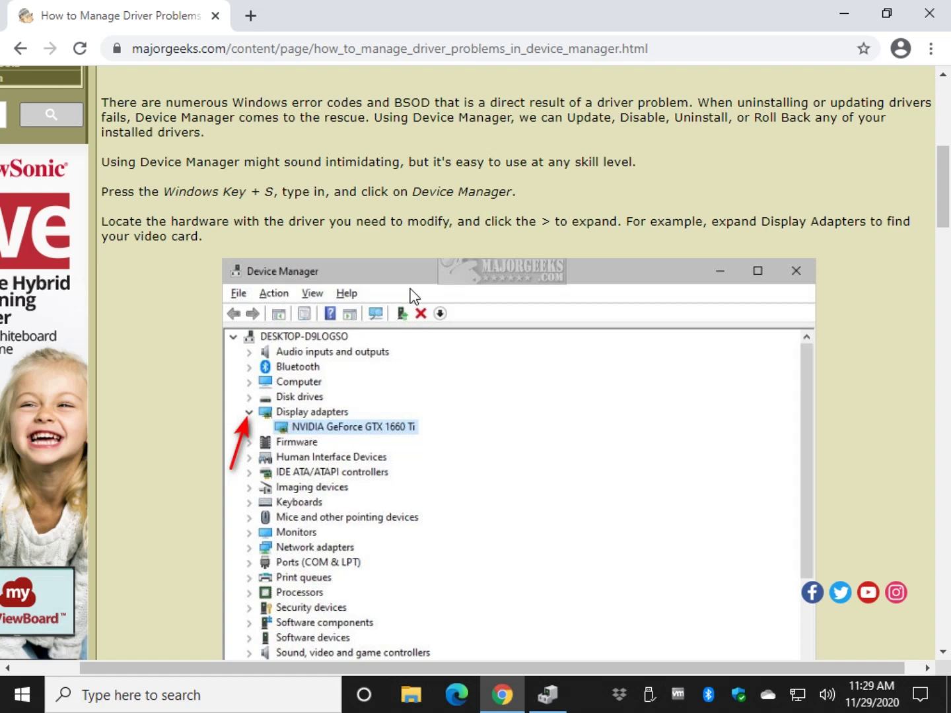
pyautogui.scroll(-3, 306, 435)
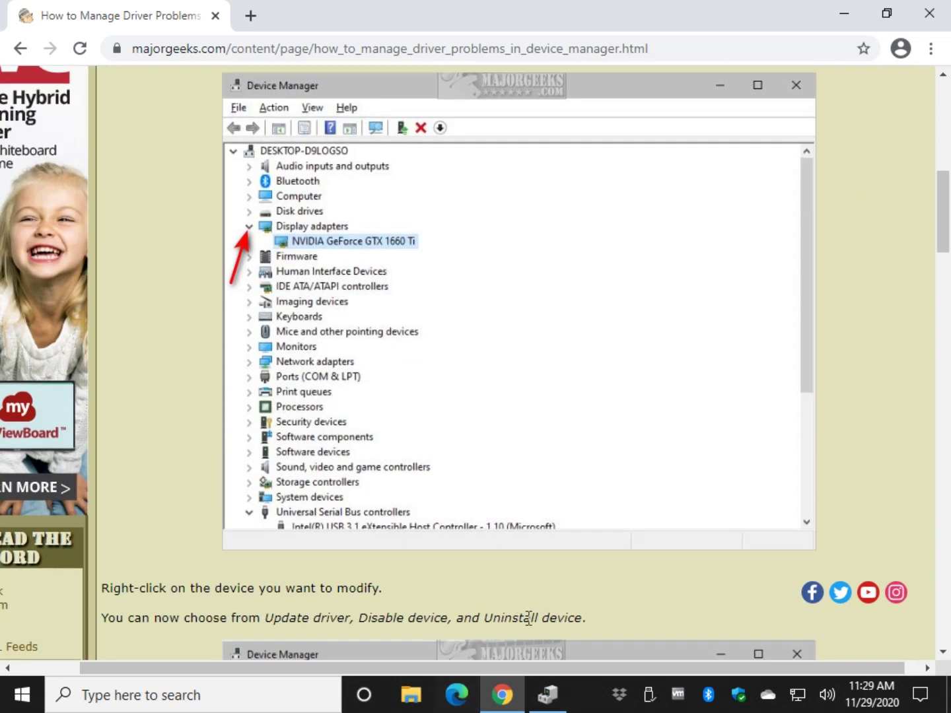
pyautogui.scroll(-3, 528, 617)
# Expand Display adapters and auto-check VMware SVGA 3D for updates; the best driver is already installed
pyautogui.click(548, 695)
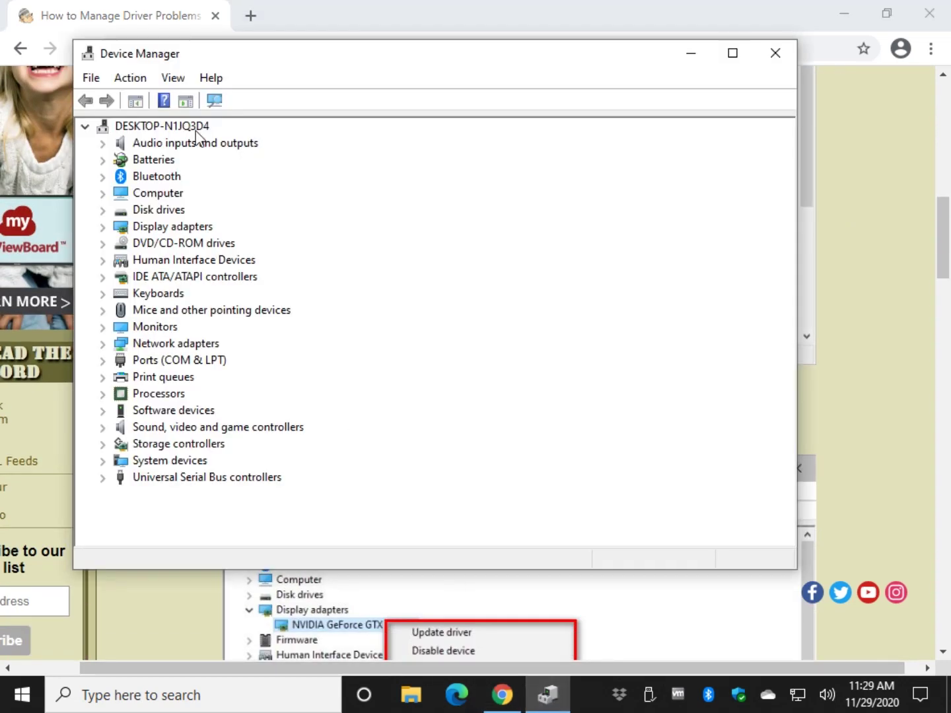
pyautogui.click(103, 226)
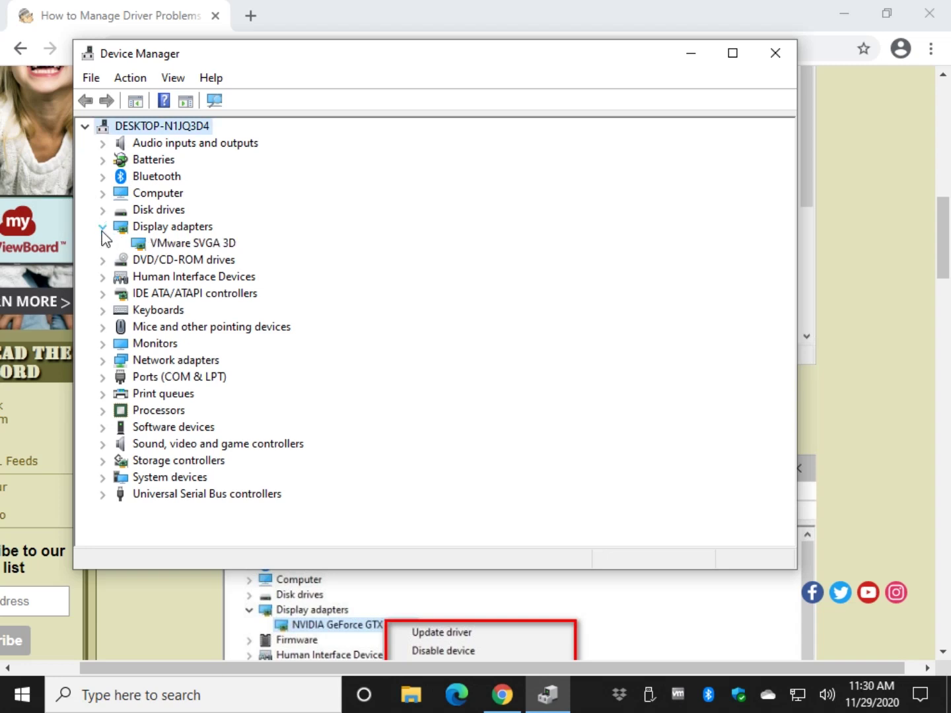
pyautogui.click(210, 243)
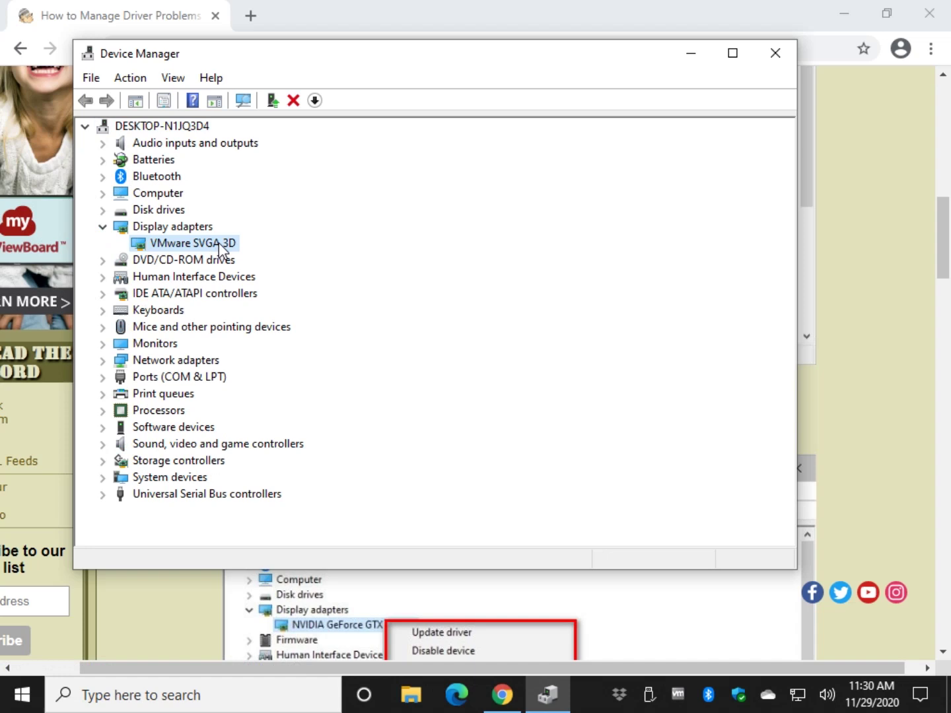
pyautogui.rightClick(220, 250)
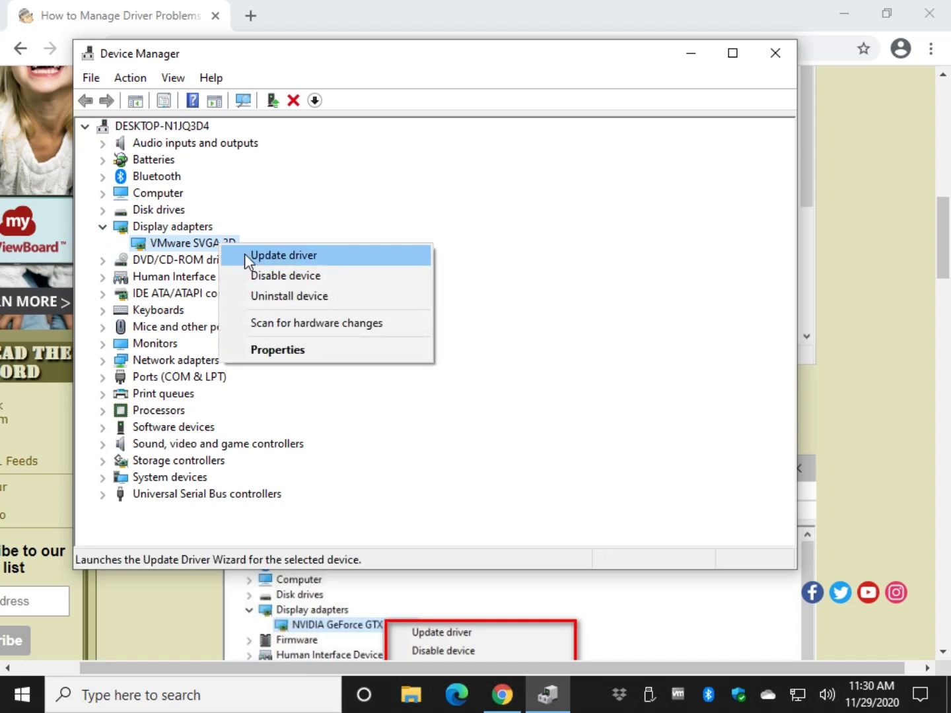
pyautogui.click(245, 255)
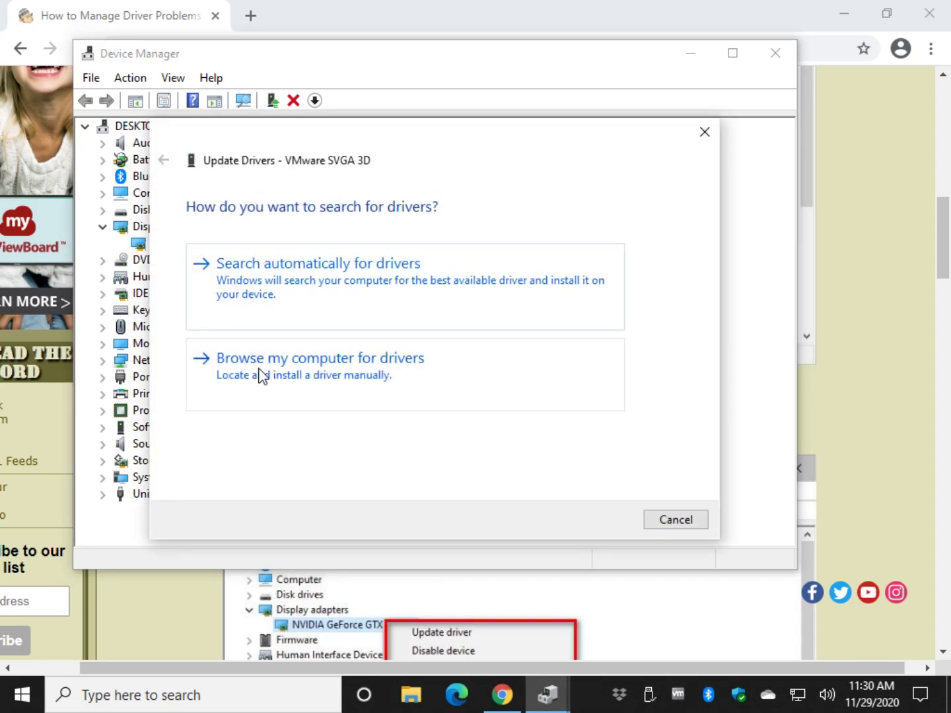
pyautogui.click(340, 282)
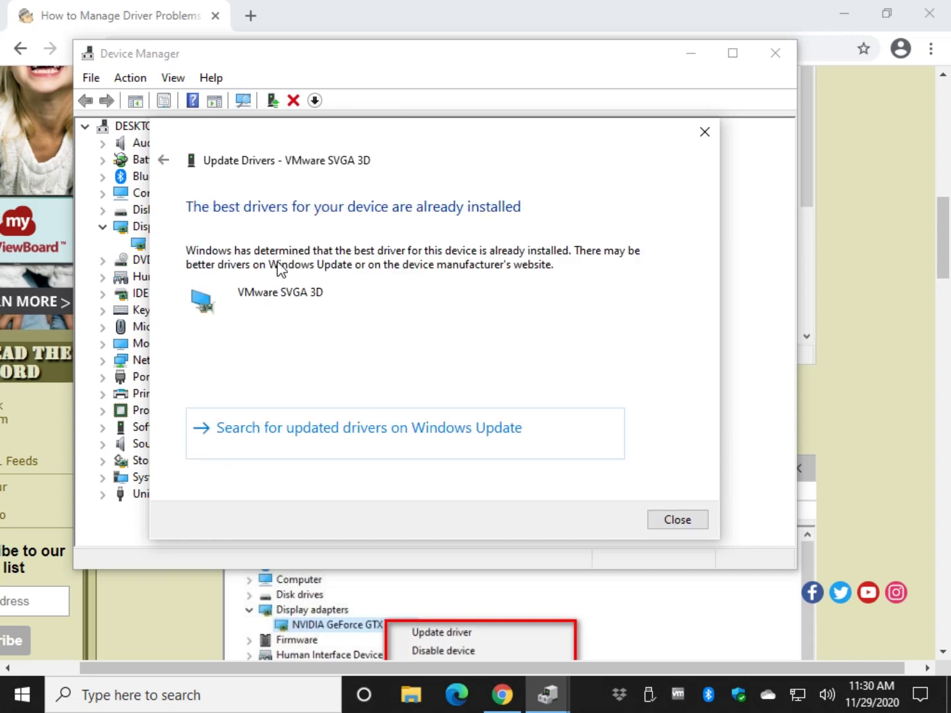
pyautogui.click(670, 521)
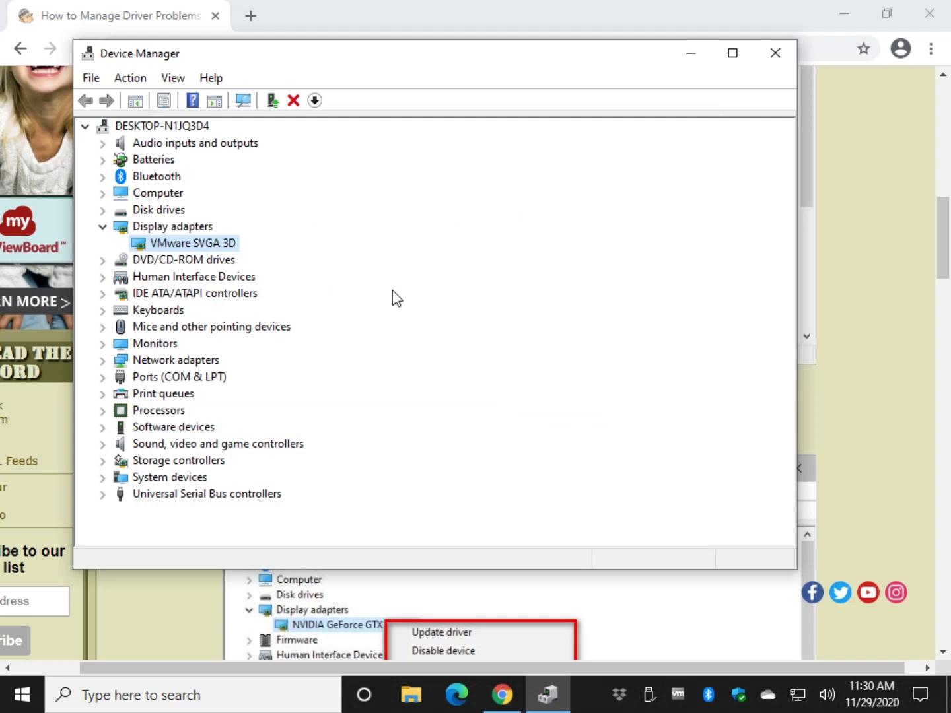
# Move the Device Manager window left and reopen the VMware SVGA 3D context menu
pyautogui.rightClick(221, 242)
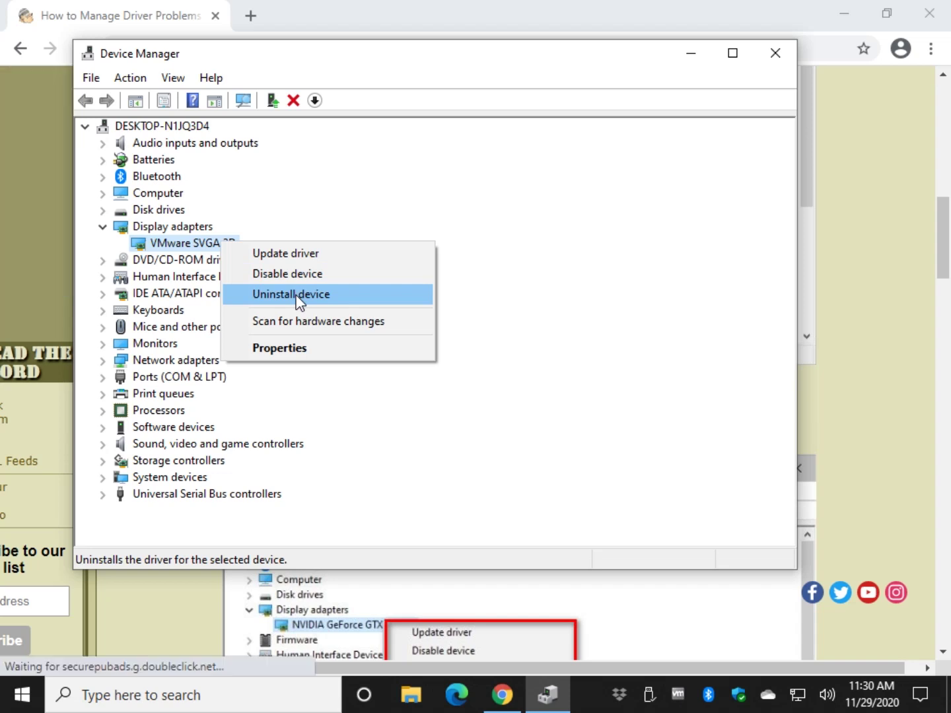
pyautogui.click(461, 198)
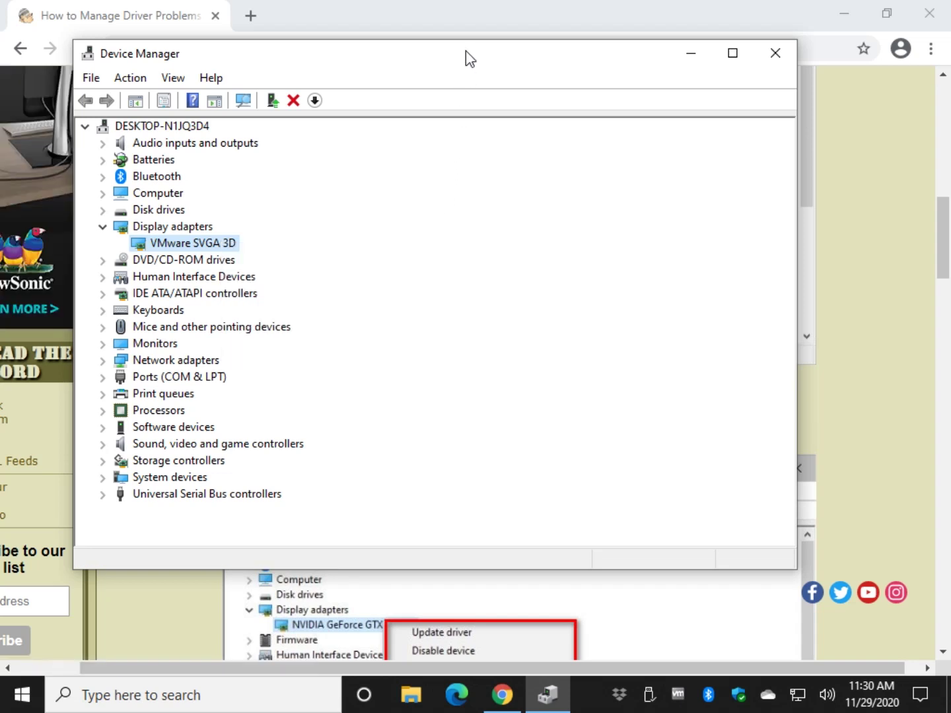
pyautogui.moveTo(466, 51); pyautogui.dragTo(397, 65)
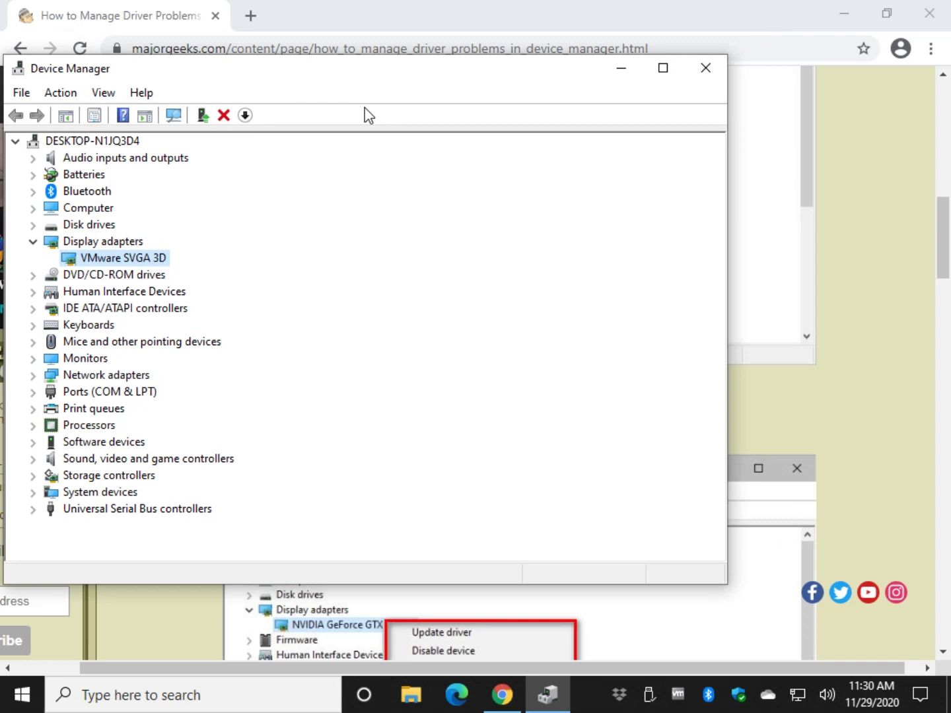
pyautogui.rightClick(148, 262)
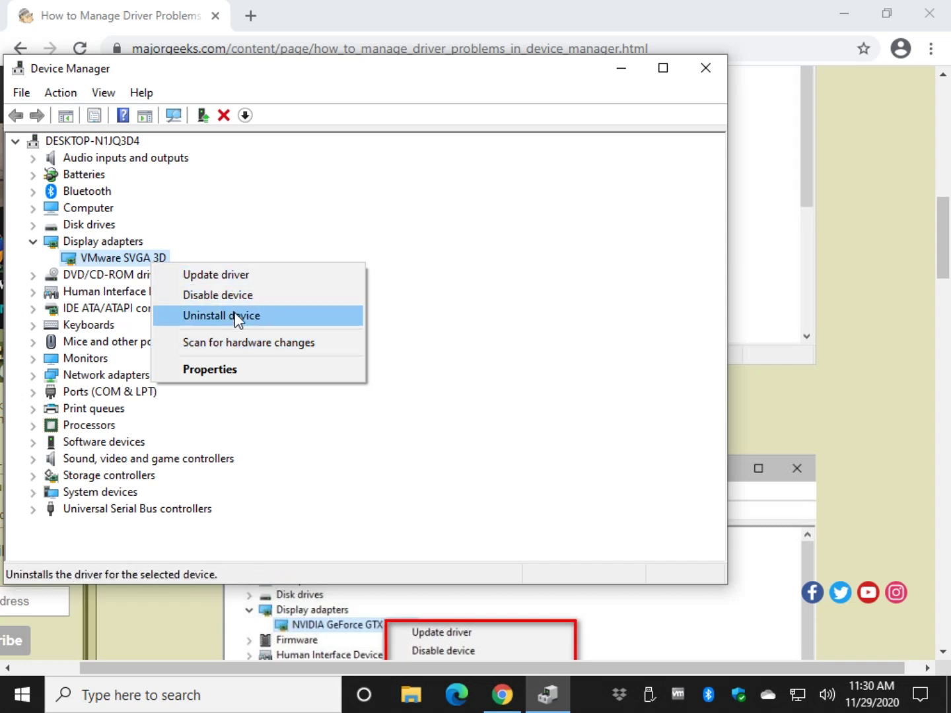
# View the VMware SVGA 3D Driver tab: VMware, Inc., version 8.16.7.5, dated 10/18/2019
pyautogui.click(205, 375)
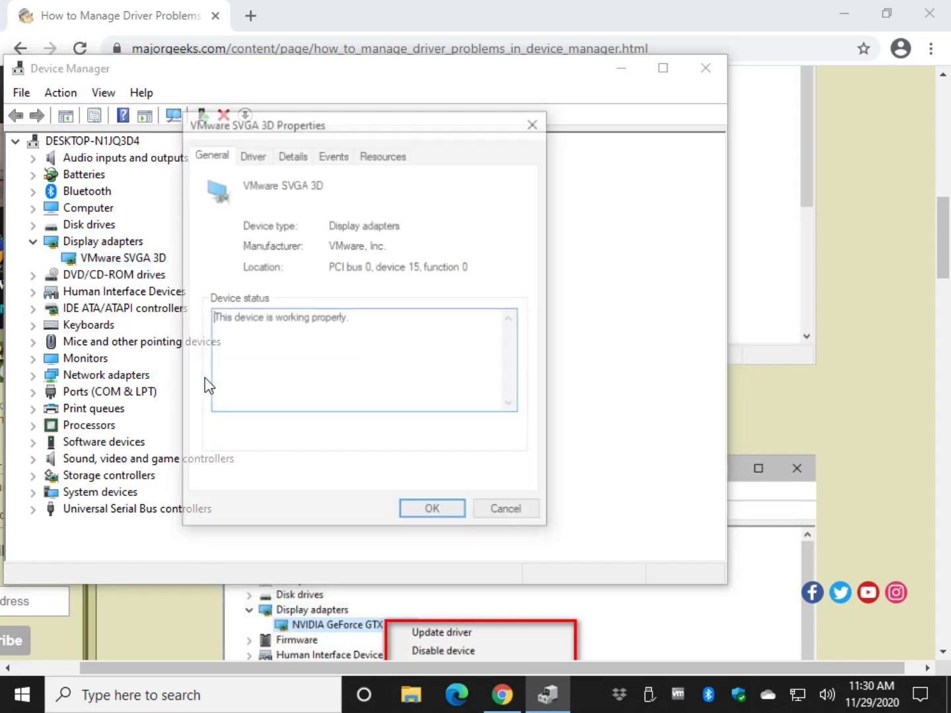
pyautogui.press('Escape')
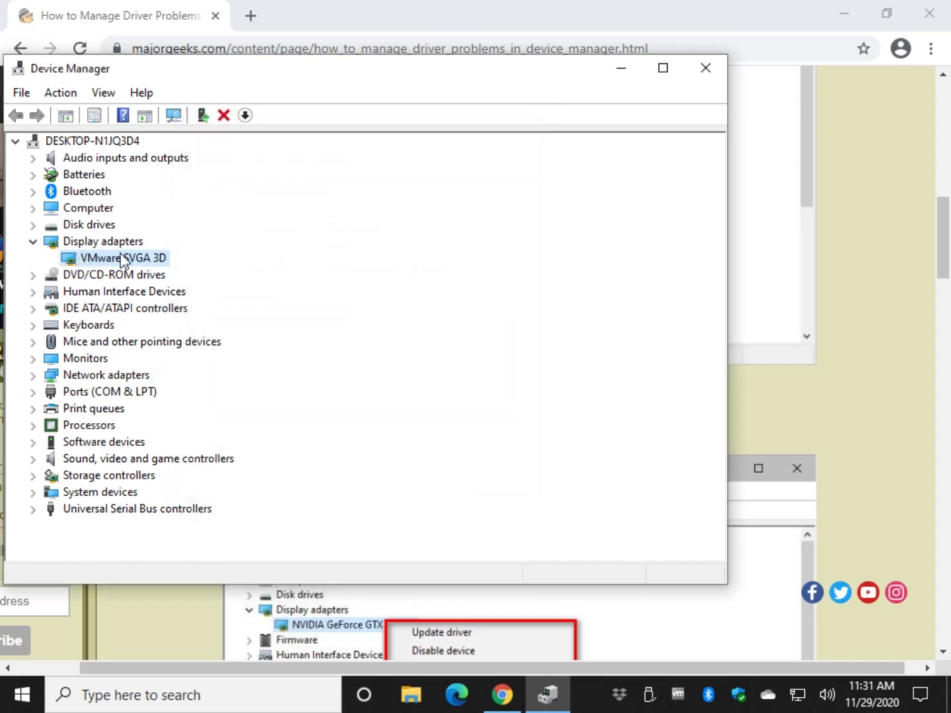
pyautogui.rightClick(122, 257)
pyautogui.click(212, 359)
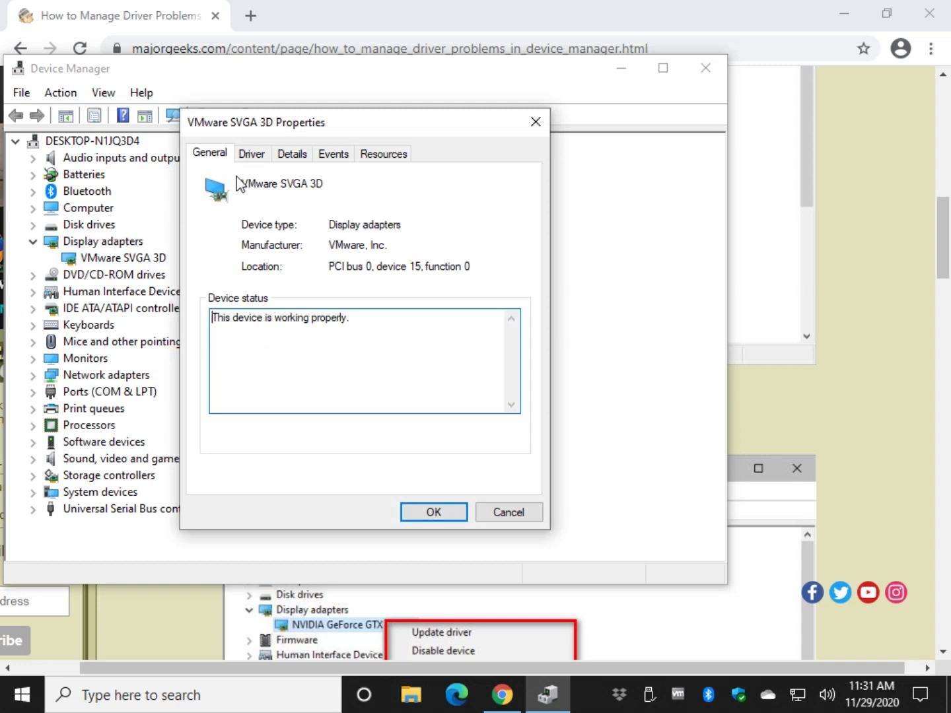
pyautogui.click(251, 153)
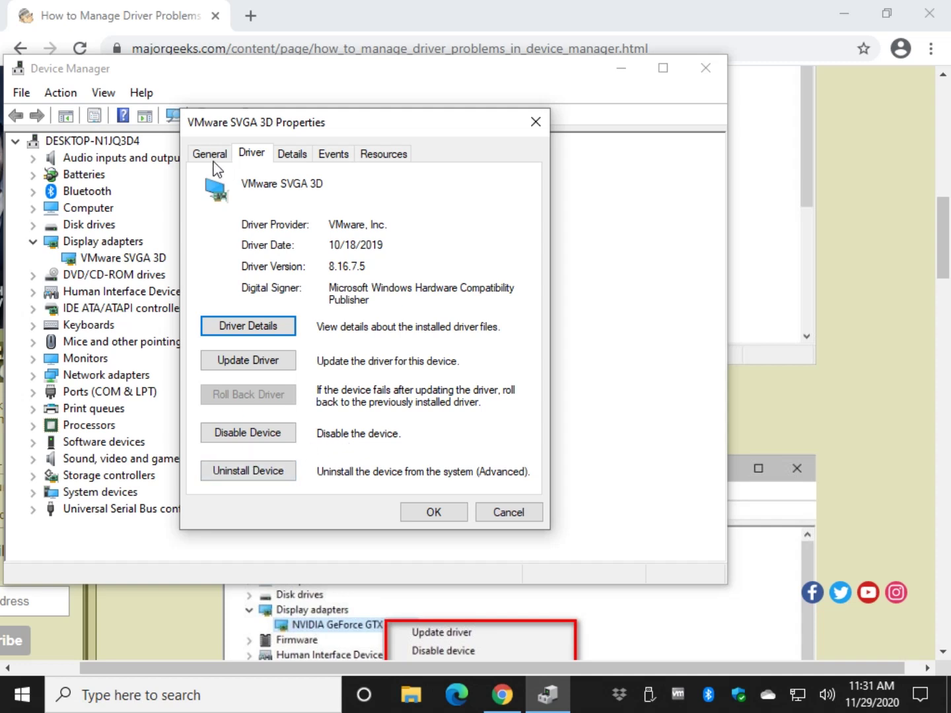
pyautogui.press('Escape')
pyautogui.rightClick(98, 266)
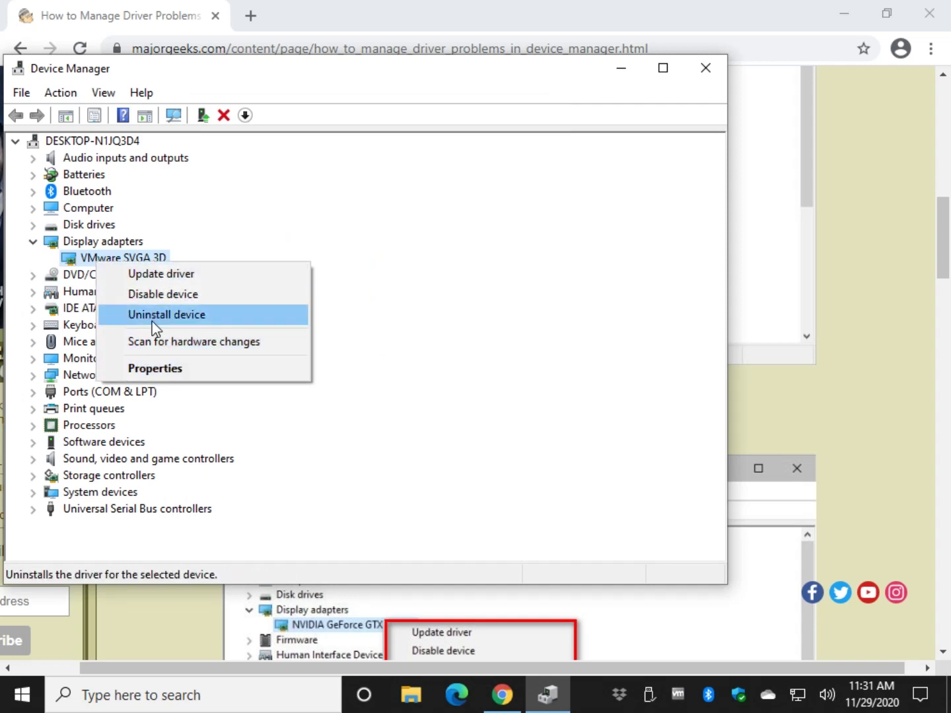
pyautogui.click(156, 367)
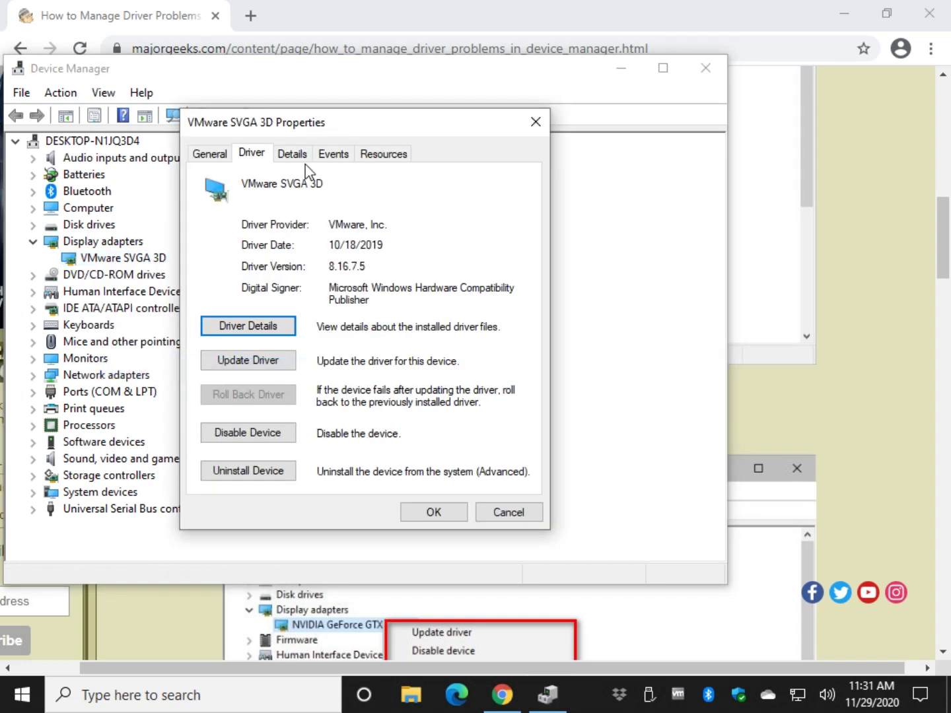
# Review the VMware SVGA 3D driver file list in Driver Details, then close it
pyautogui.click(248, 317)
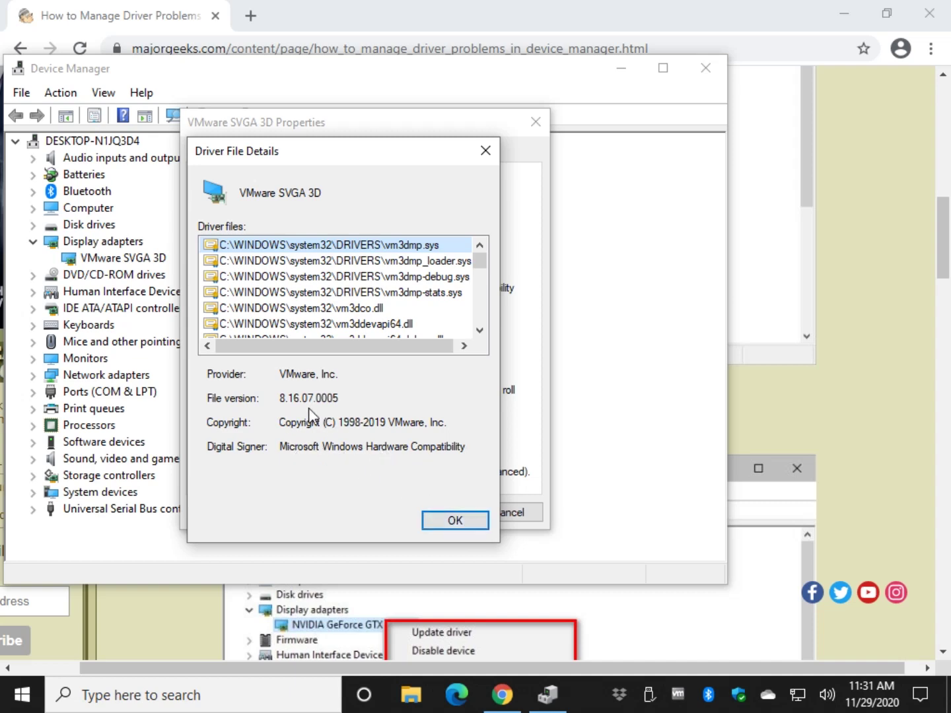
pyautogui.click(454, 523)
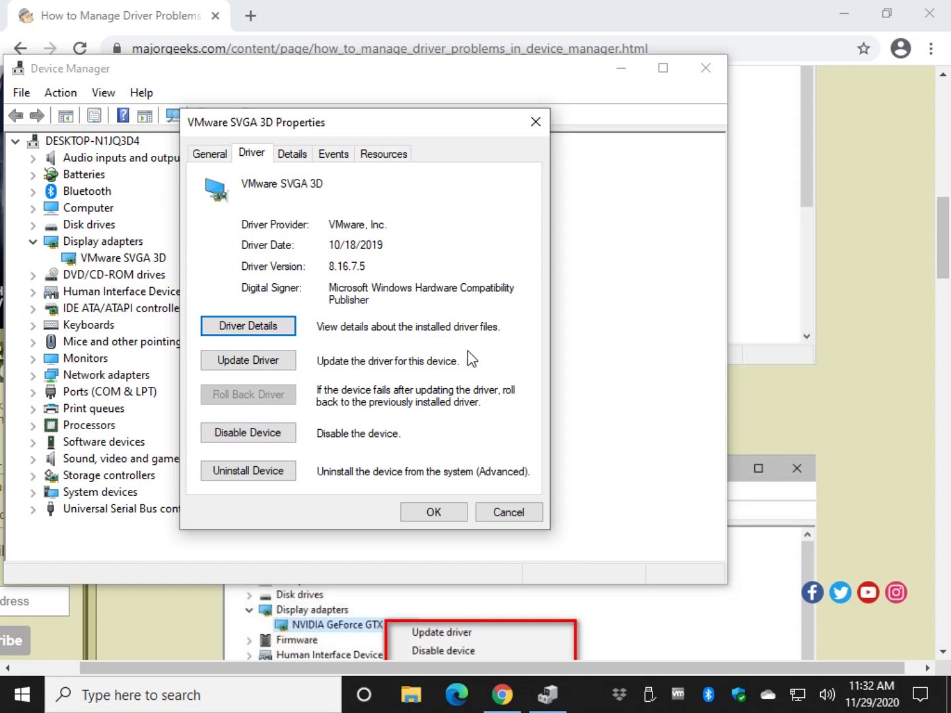
# Close the adapter properties and scroll the MajorGeeks article to its Roll Back Driver section
pyautogui.click(455, 509)
pyautogui.click(824, 417)
pyautogui.scroll(-7, 555, 416)
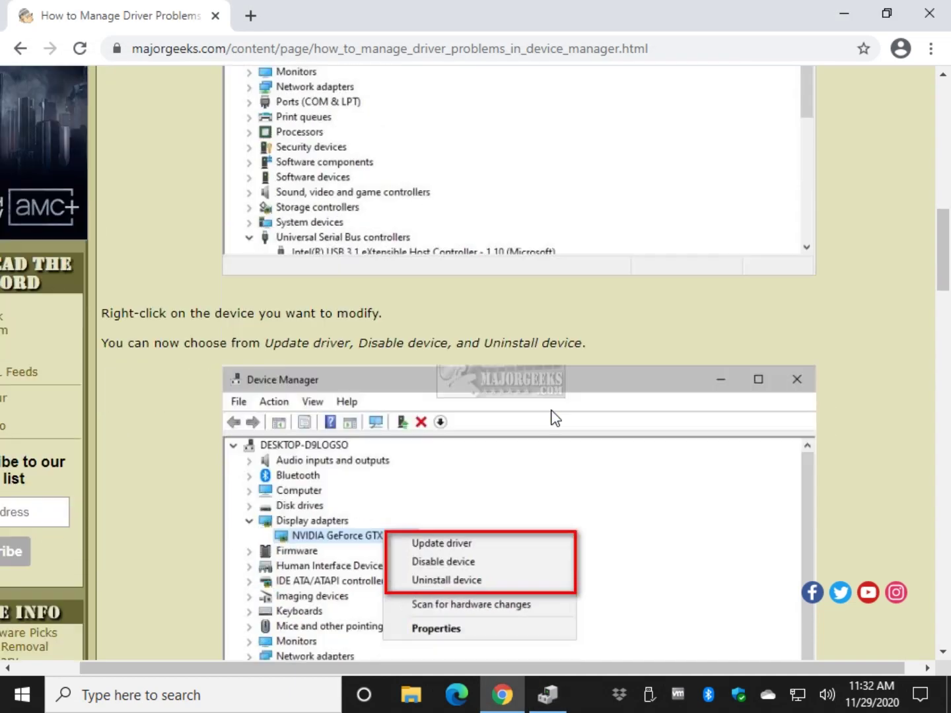
pyautogui.scroll(-3, 466, 407)
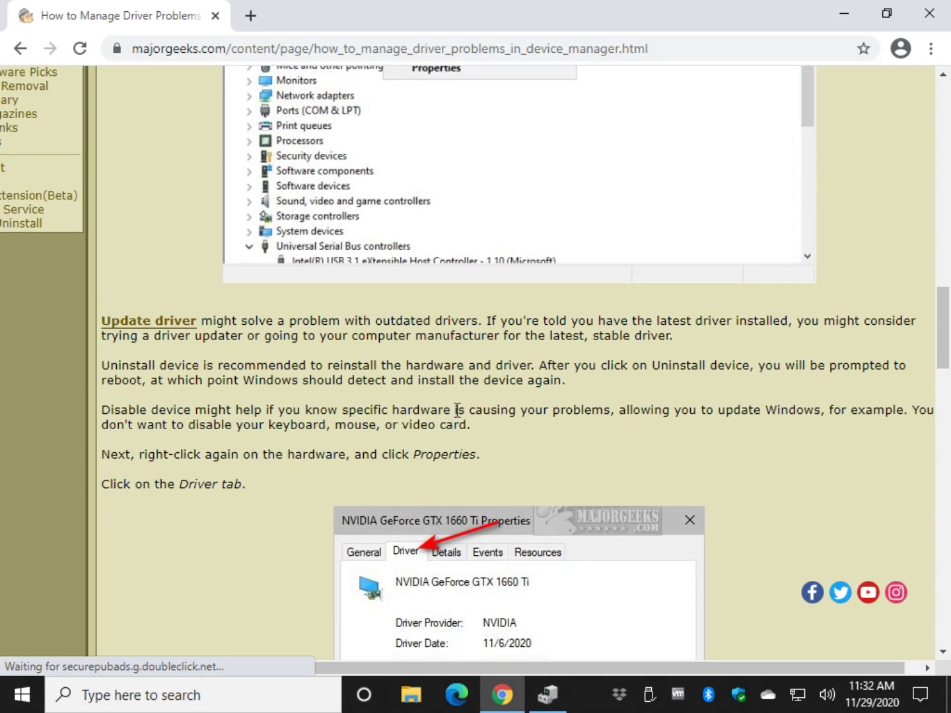
pyautogui.scroll(-8, 396, 384)
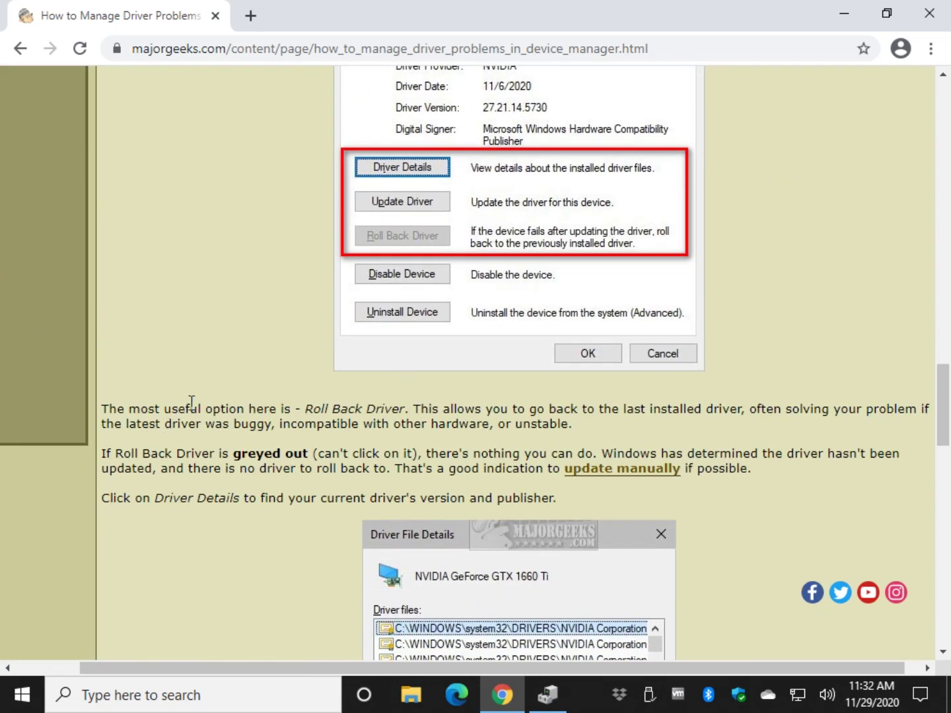
pyautogui.scroll(-1, 191, 400)
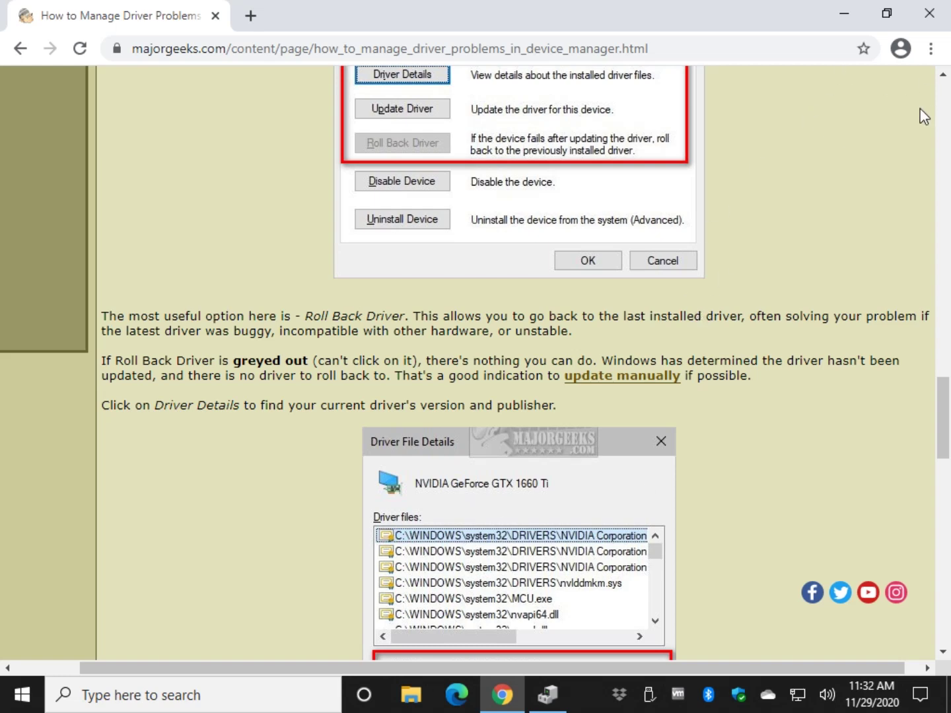
pyautogui.click(614, 378)
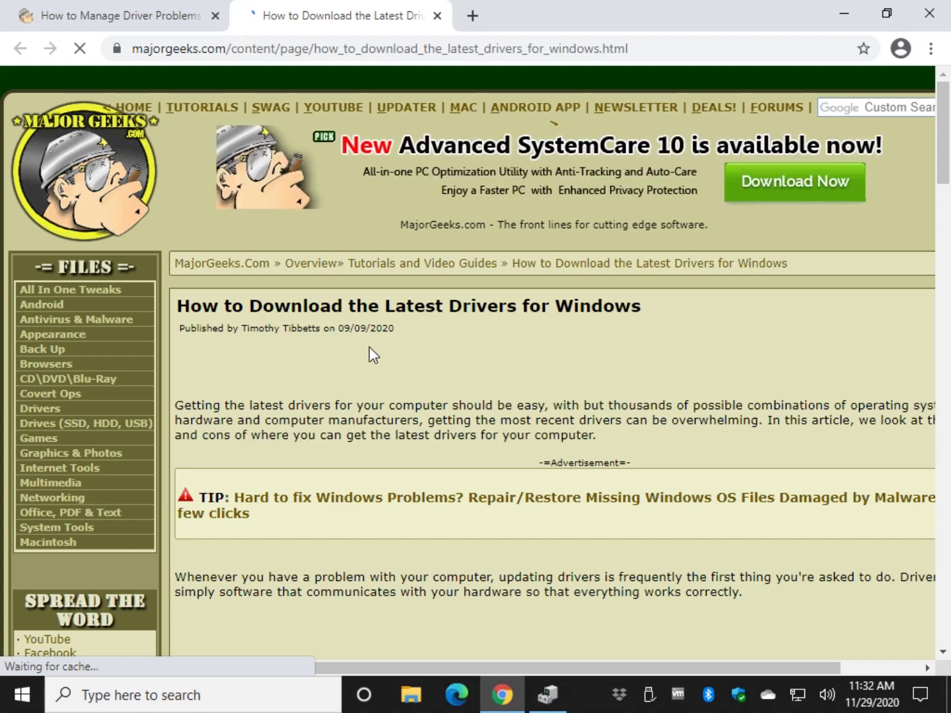
pyautogui.scroll(-4, 396, 298)
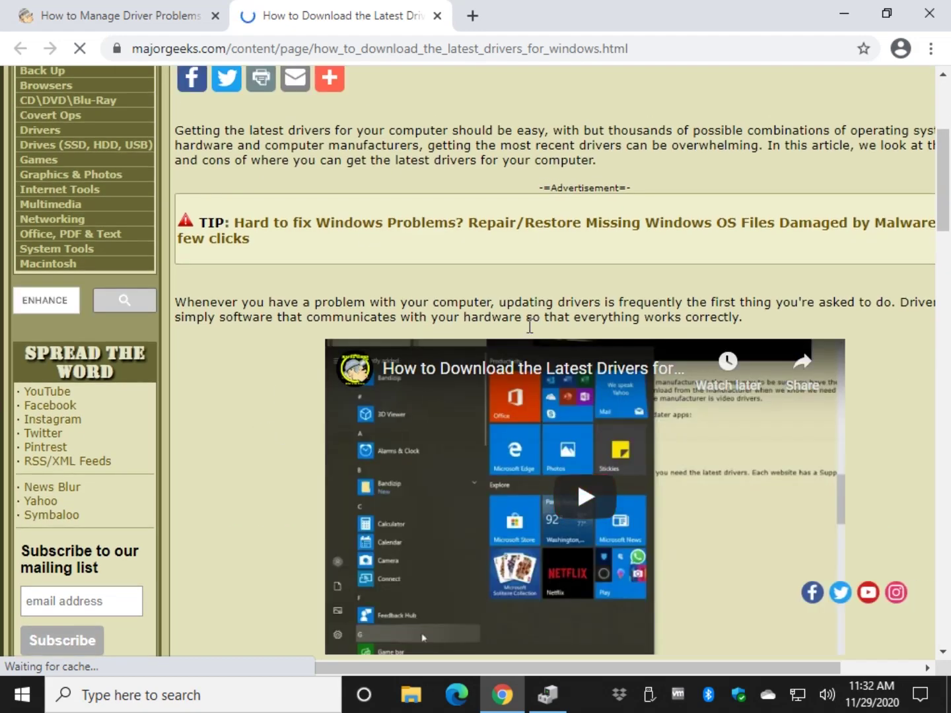
pyautogui.scroll(-8, 496, 435)
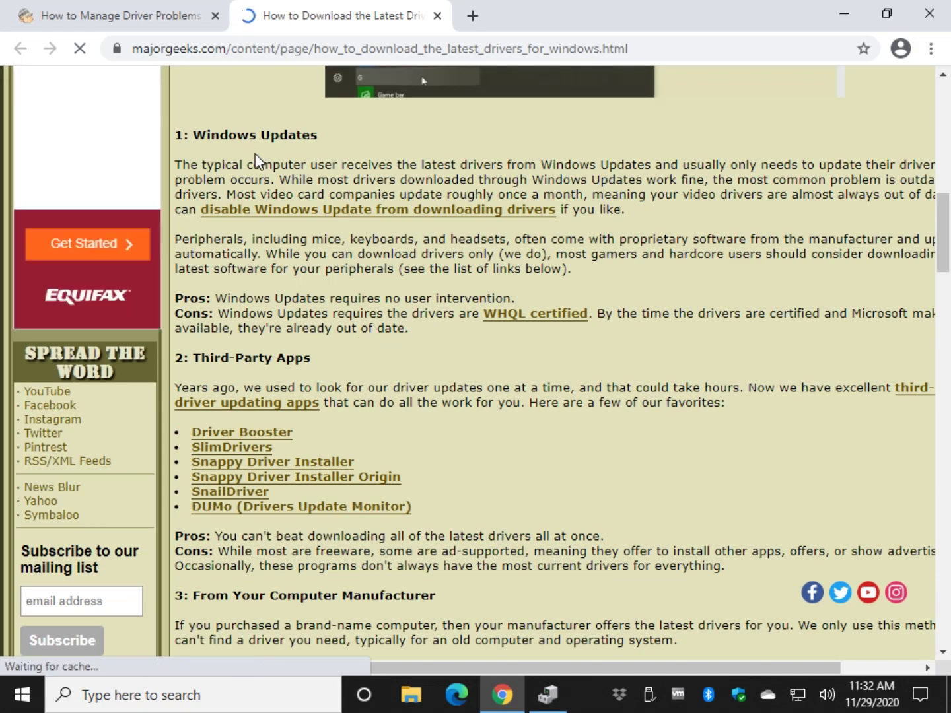
pyautogui.scroll(-3, 491, 318)
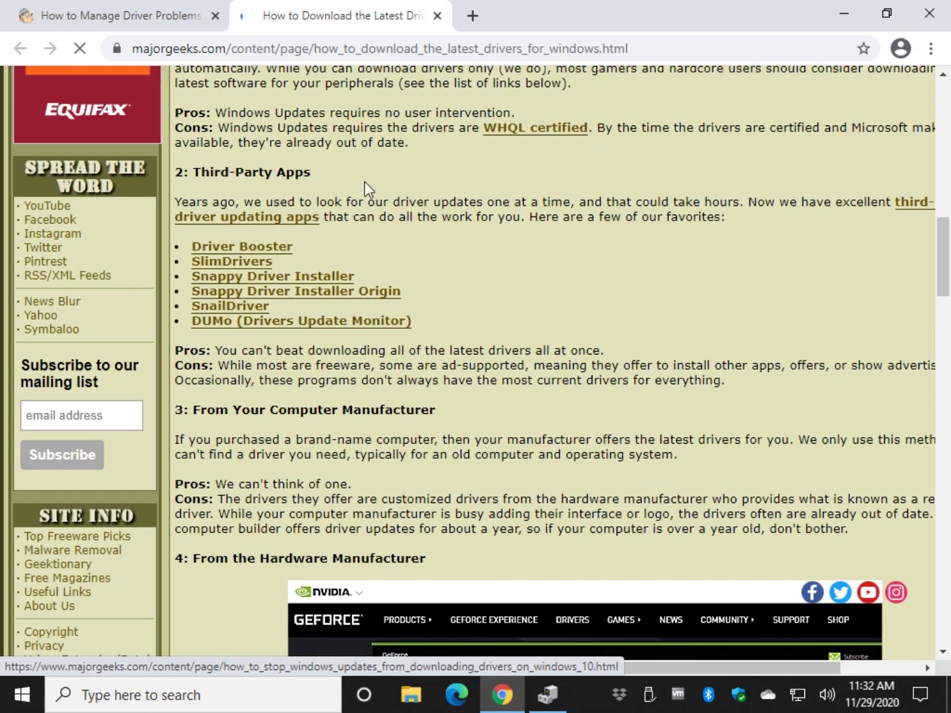
pyautogui.scroll(-4, 561, 251)
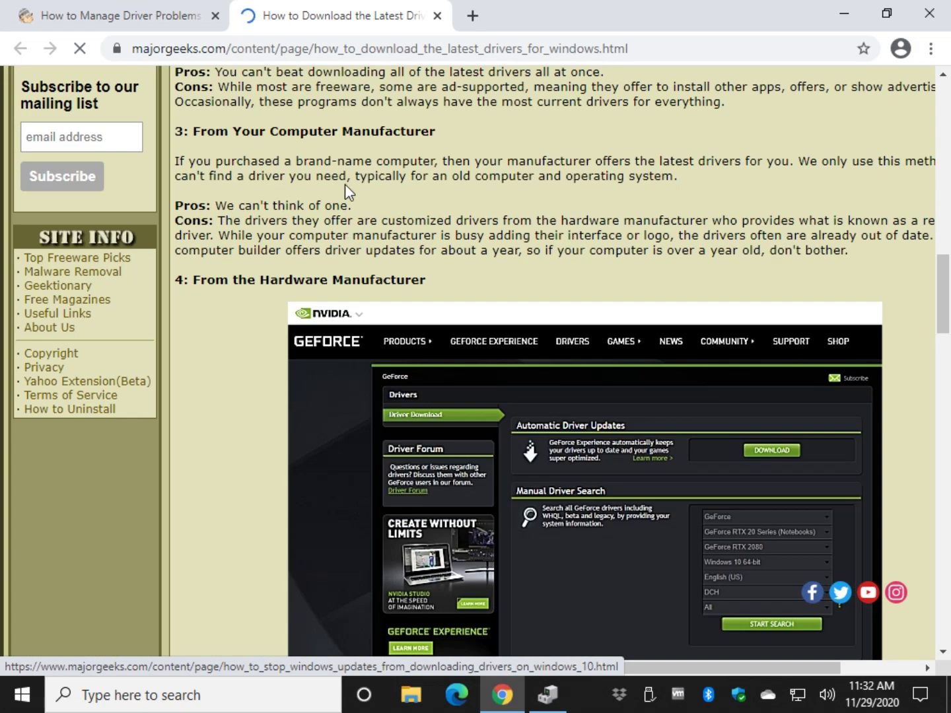
pyautogui.scroll(-3, 247, 225)
pyautogui.scroll(-6, 205, 277)
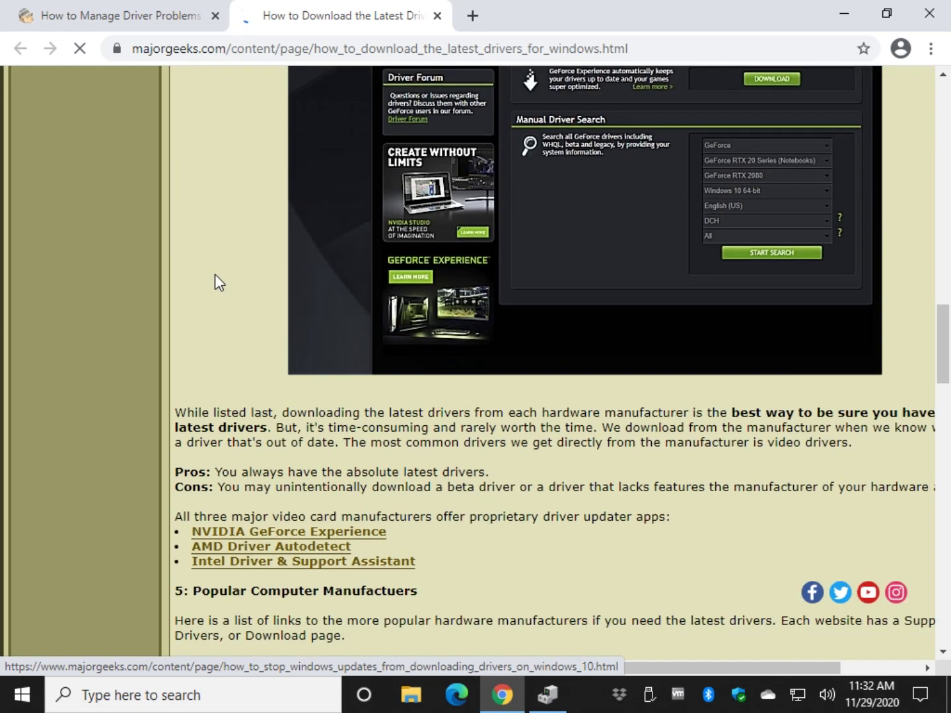
pyautogui.scroll(-7, 282, 373)
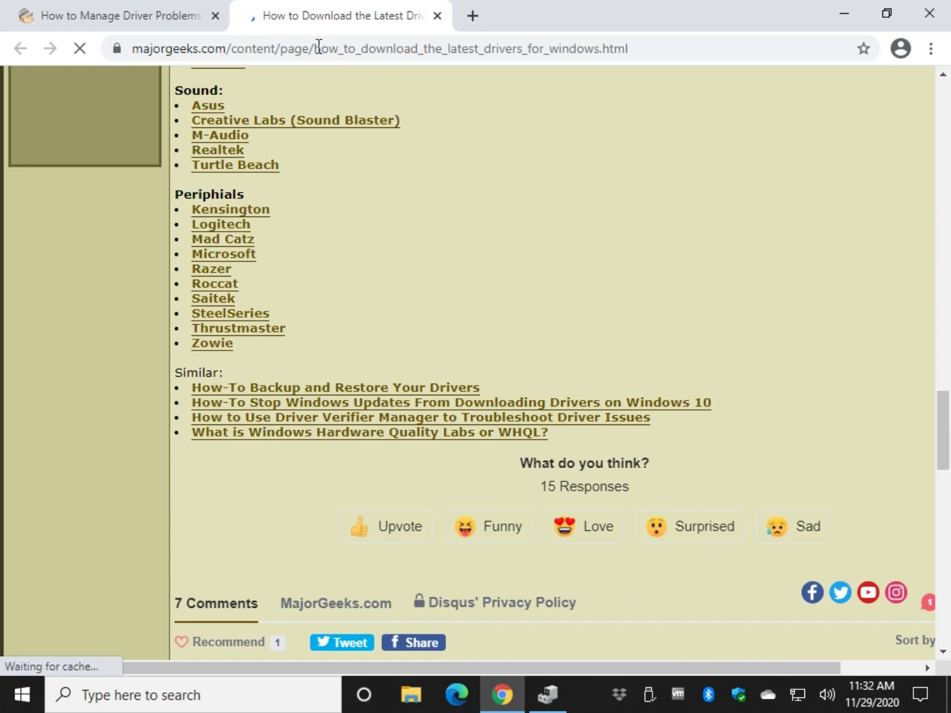
pyautogui.click(437, 15)
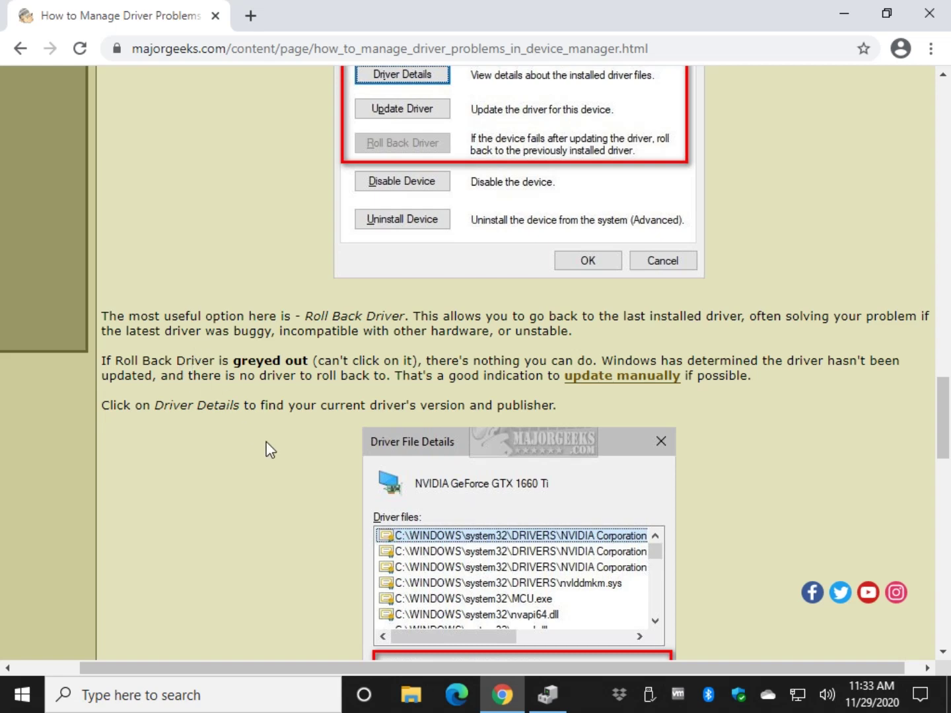
# Scroll the article back up, return to Device Manager, and close its window
pyautogui.scroll(-4, 277, 446)
pyautogui.scroll(8, 292, 439)
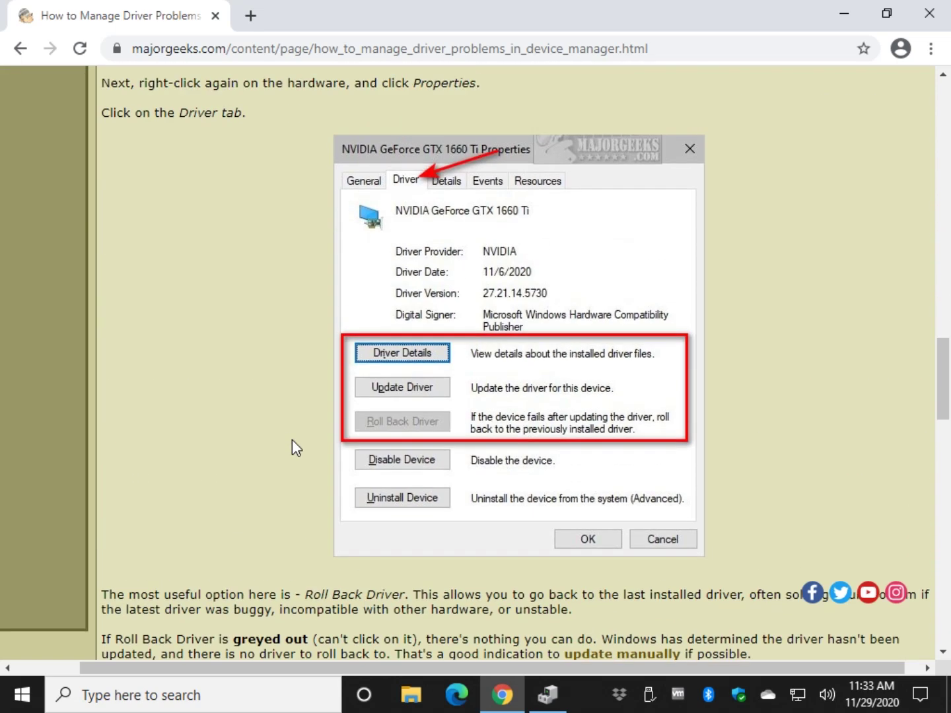
pyautogui.scroll(15, 292, 439)
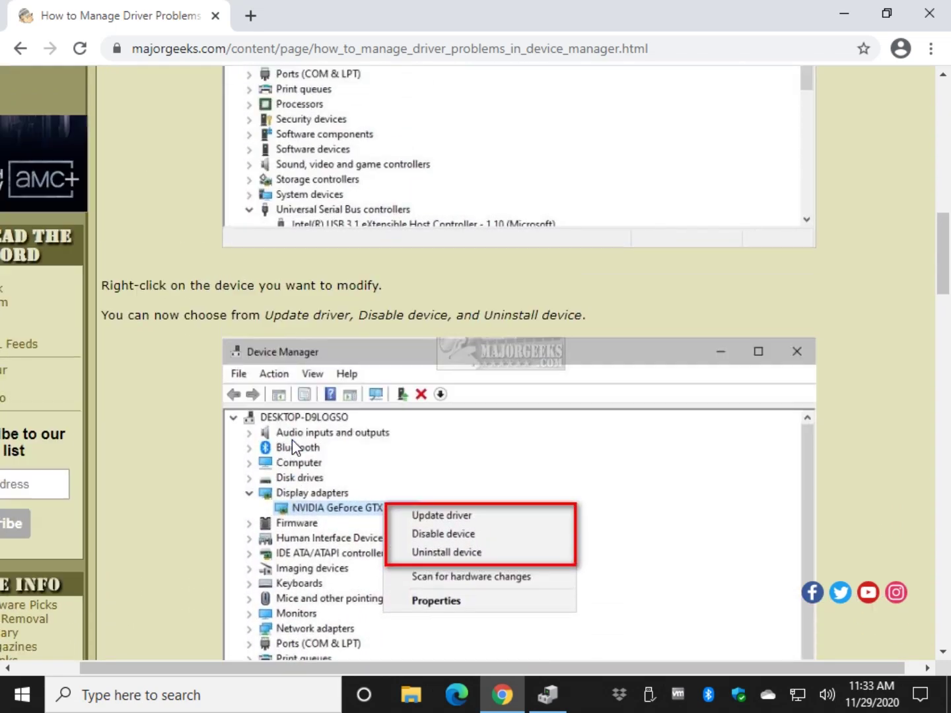
pyautogui.scroll(12, 292, 439)
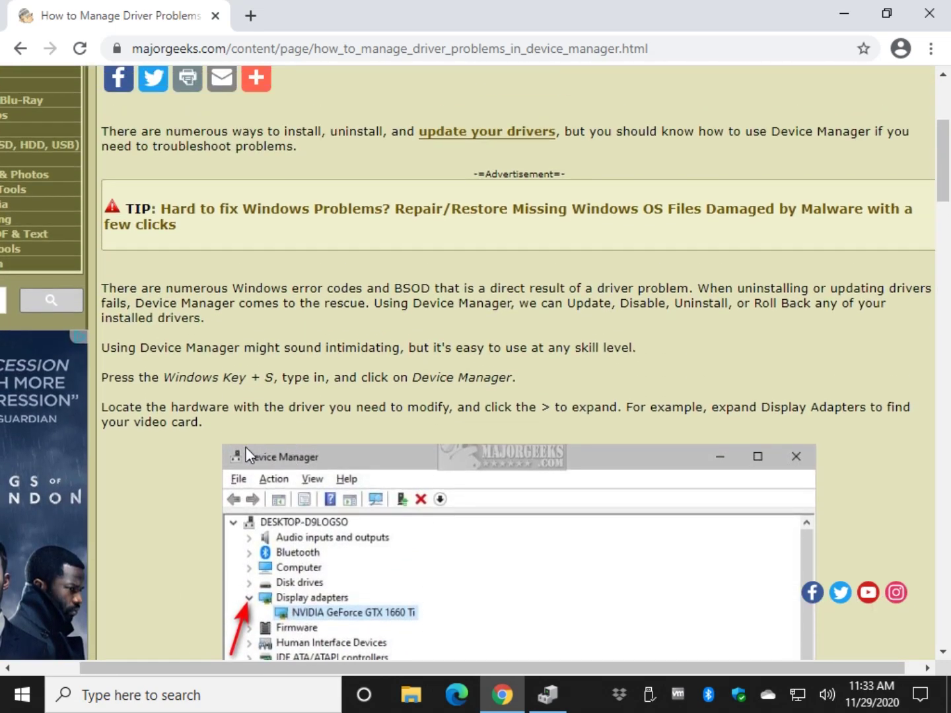
pyautogui.click(548, 695)
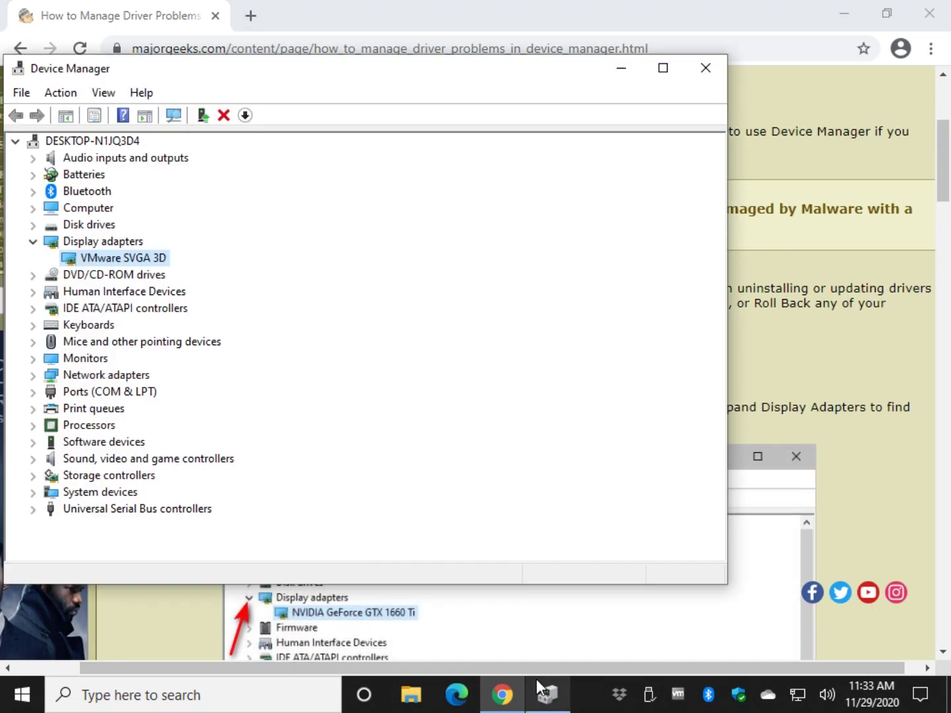
pyautogui.rightClick(158, 265)
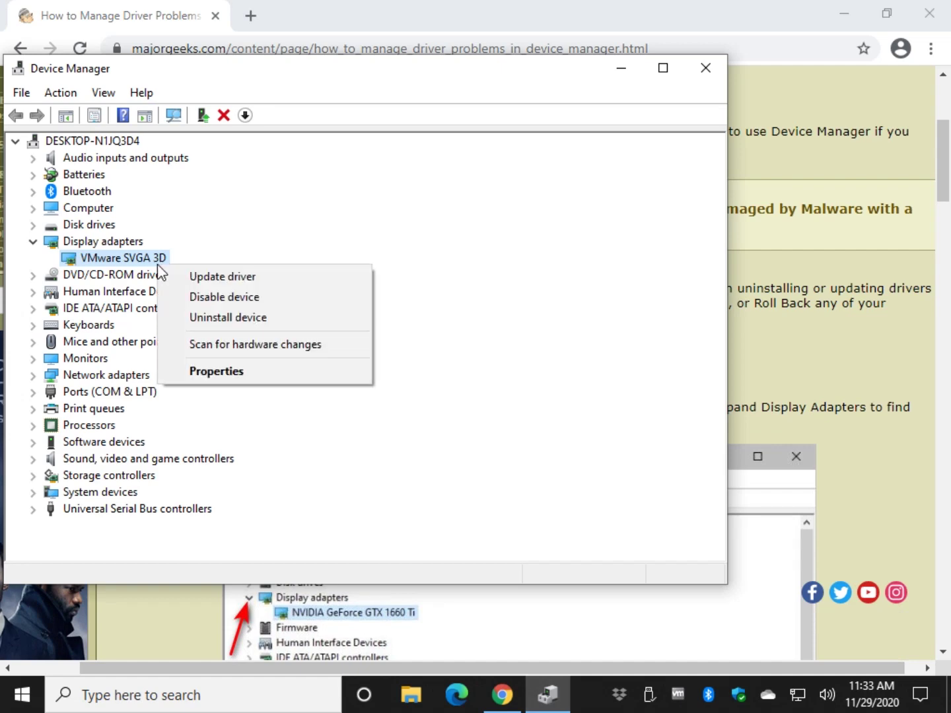
pyautogui.click(705, 69)
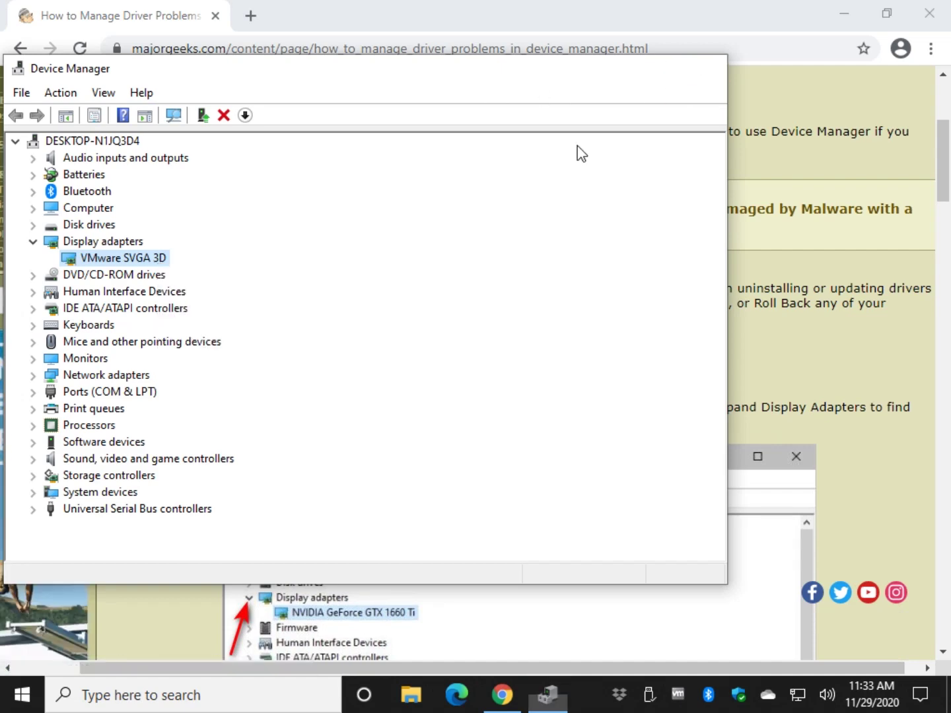